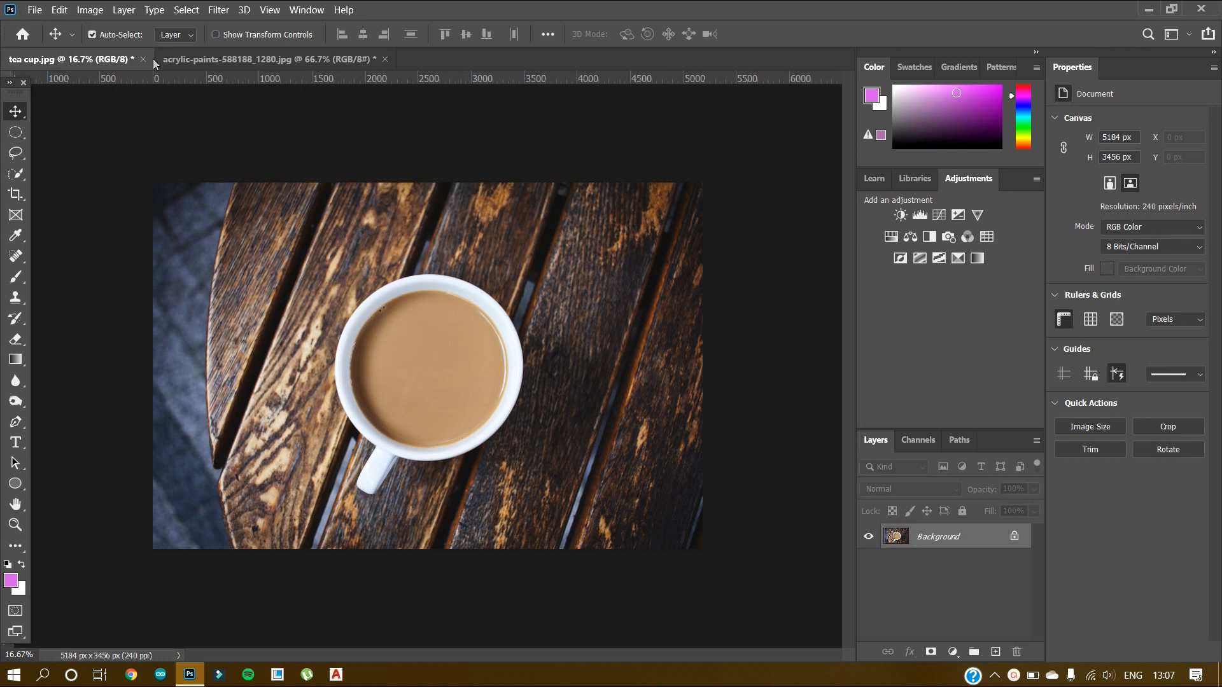
- Select a circular area centered on the swirl in acrylic-paints-588188_1280.jpg with the Elliptical Marquee tool
left_click(288, 59)
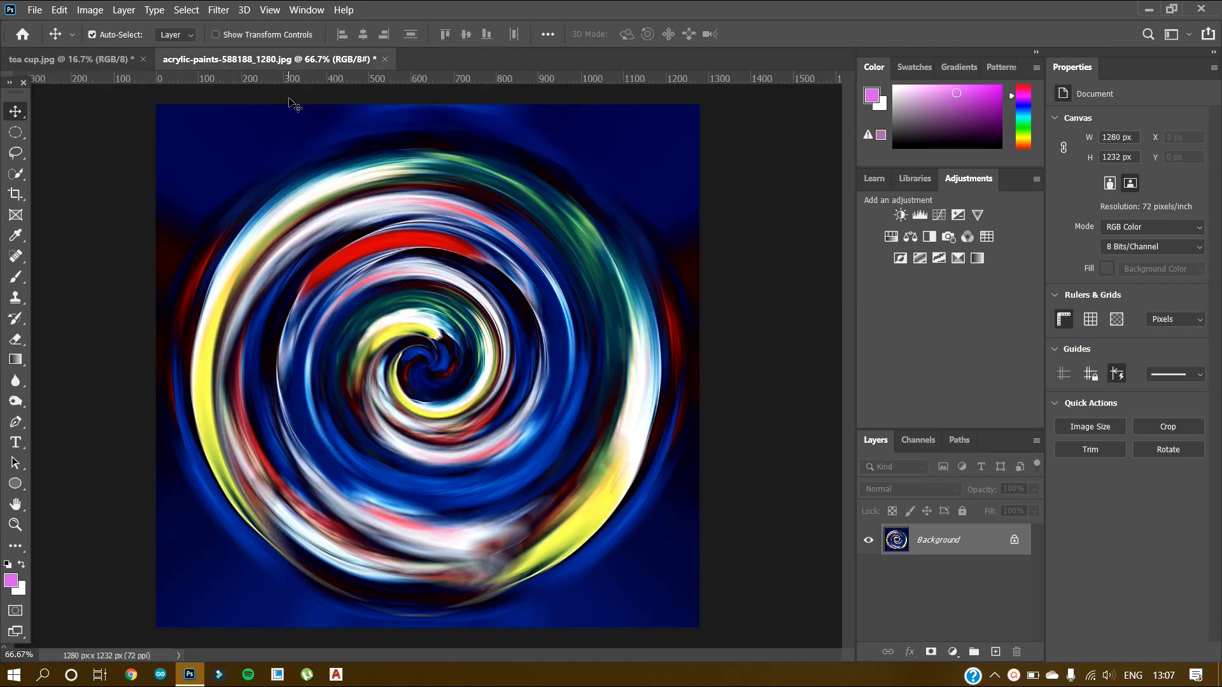
left_click(11, 135)
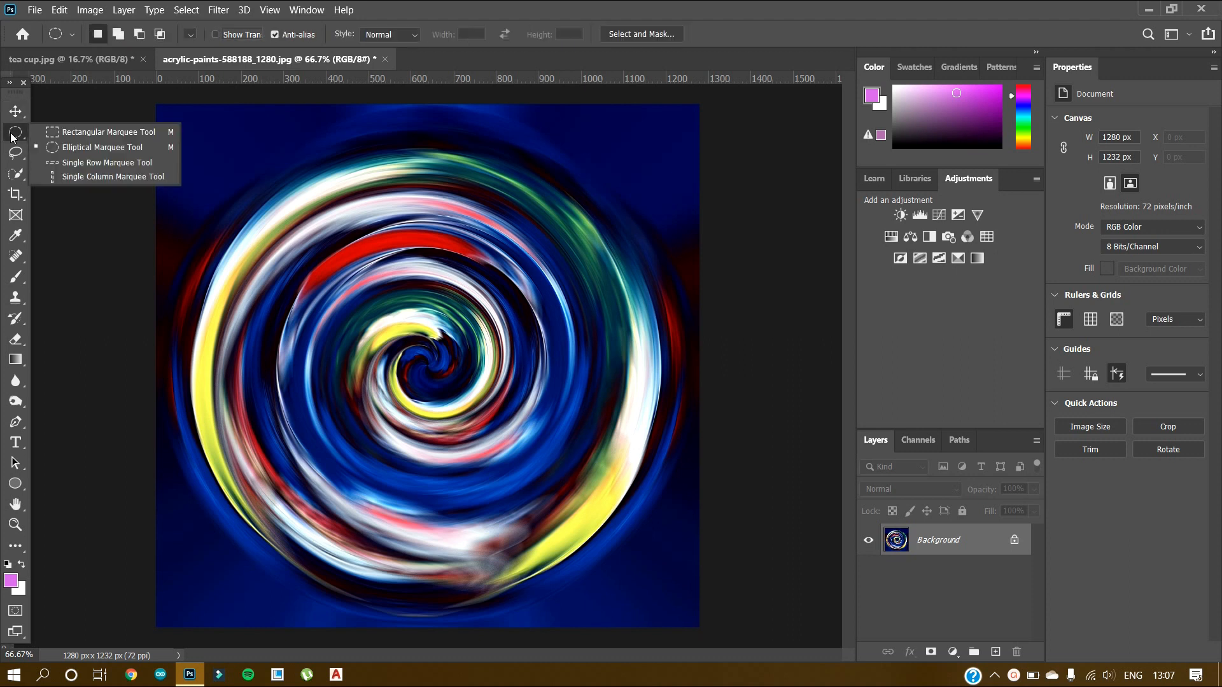
left_click(60, 149)
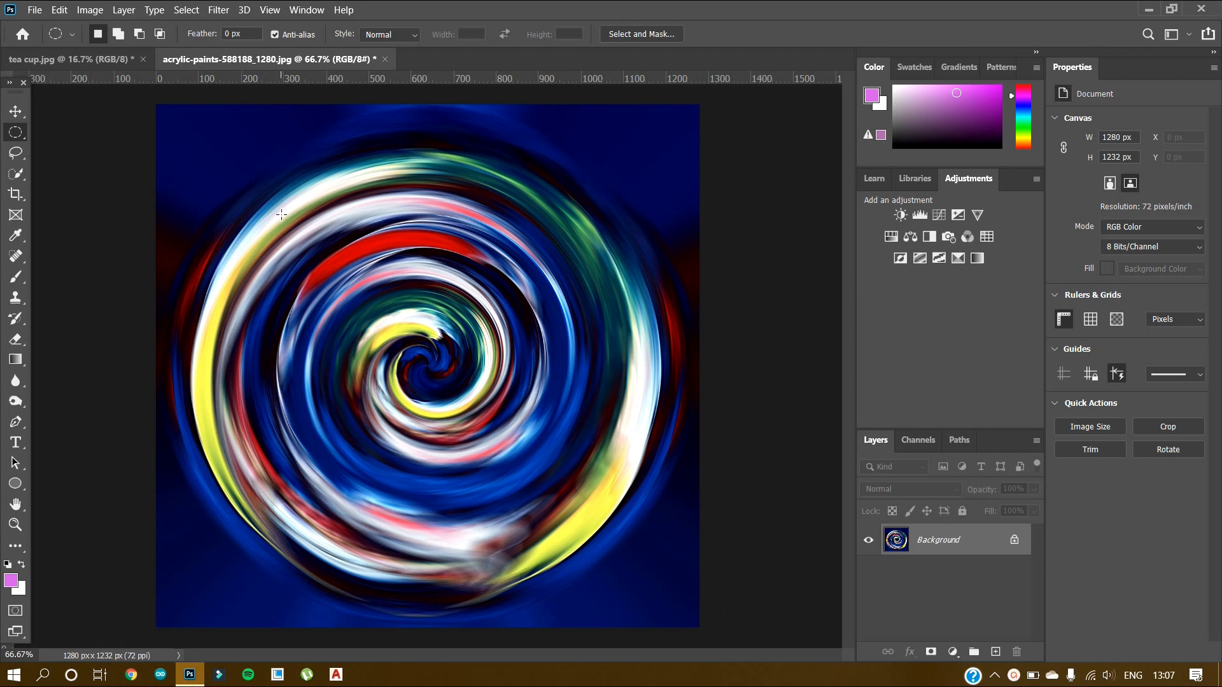
left_click_drag(282, 220, 599, 521)
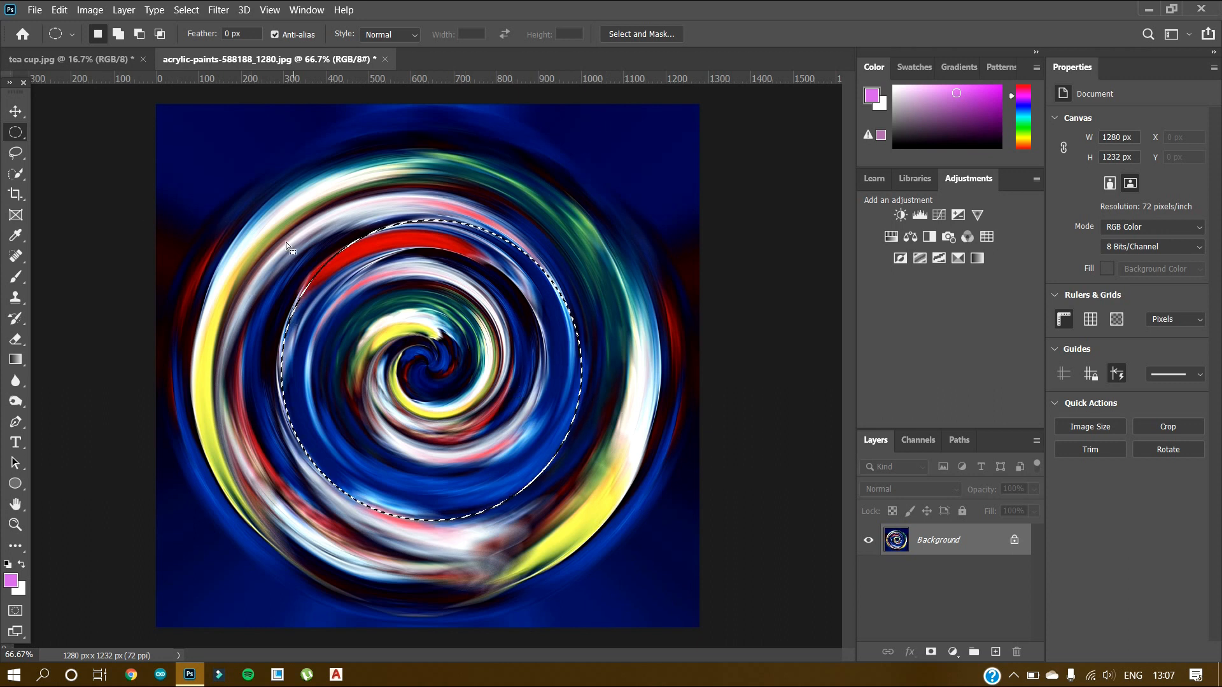
- Mask the swirl image with the circular selection and move the masked layer into tea cup.jpg, over the coffee
left_click(91, 58)
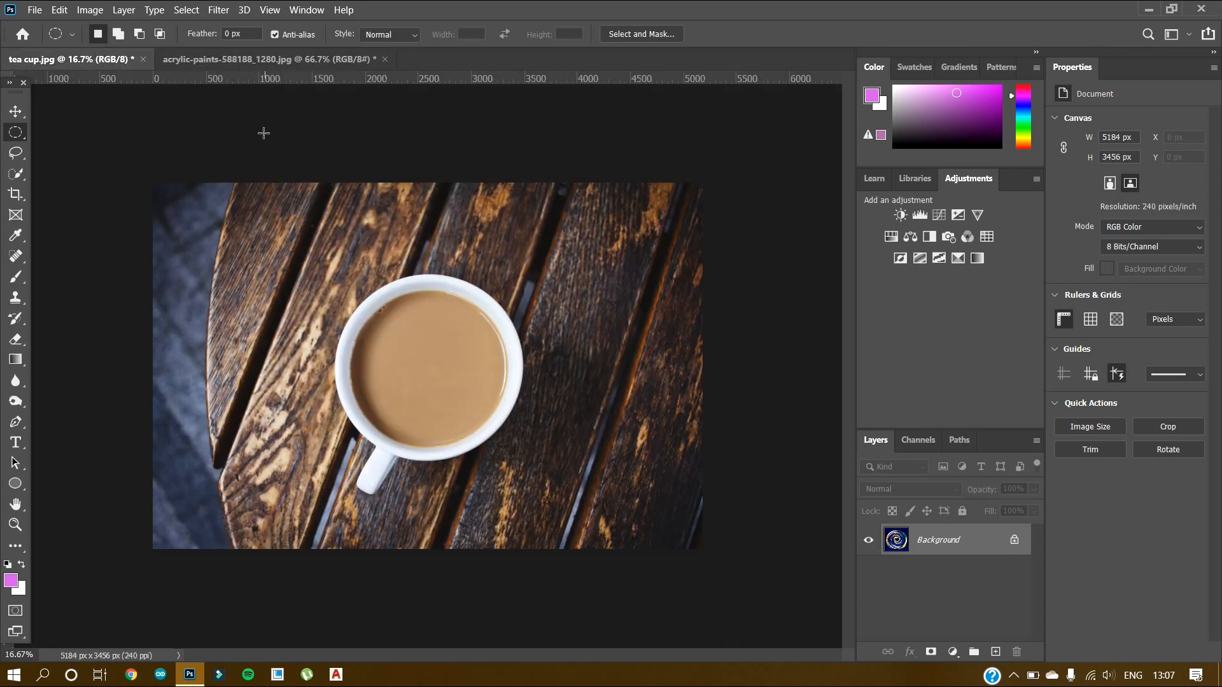
left_click(265, 59)
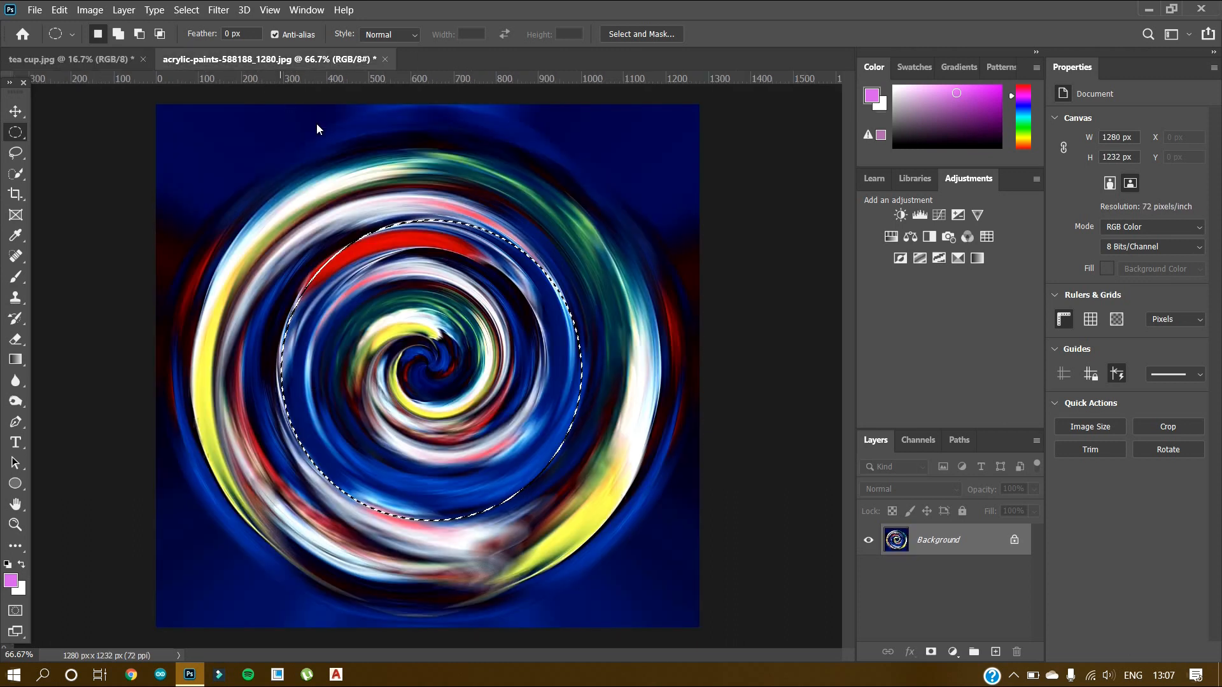
left_click(930, 652)
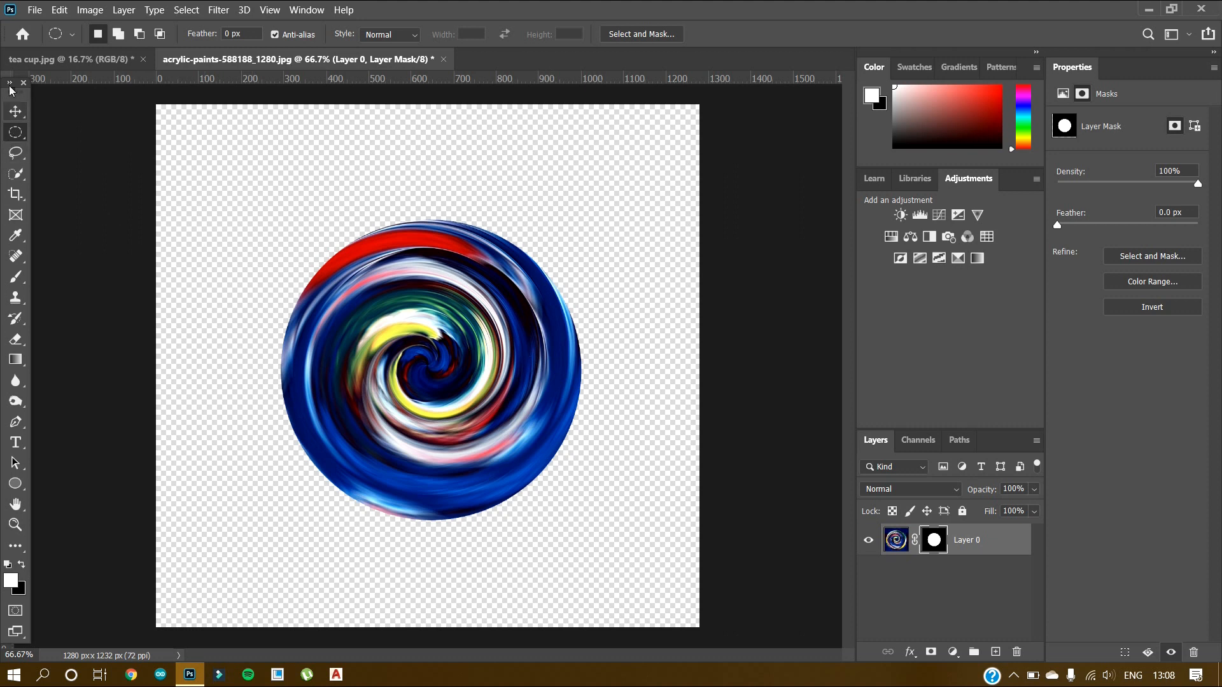
left_click(15, 111)
left_click_drag(390, 377, 420, 381)
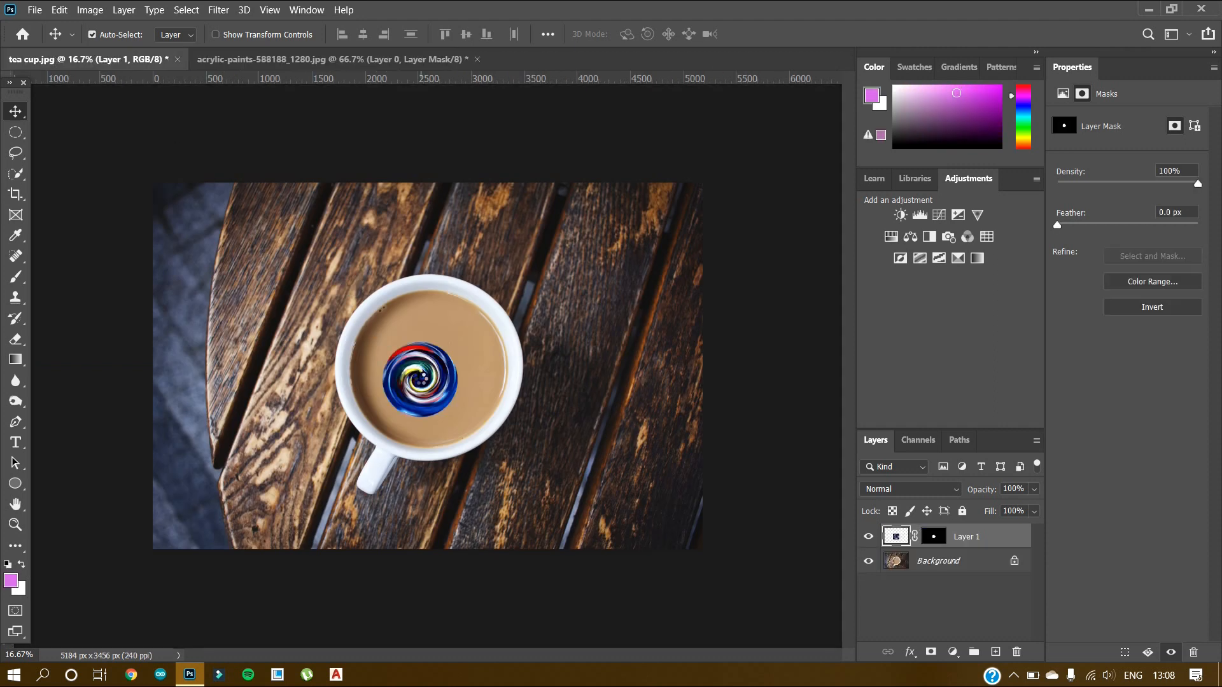
- Scale the masked swirl layer up to about 222% and move it over the coffee inside the cup
key("ctrl")
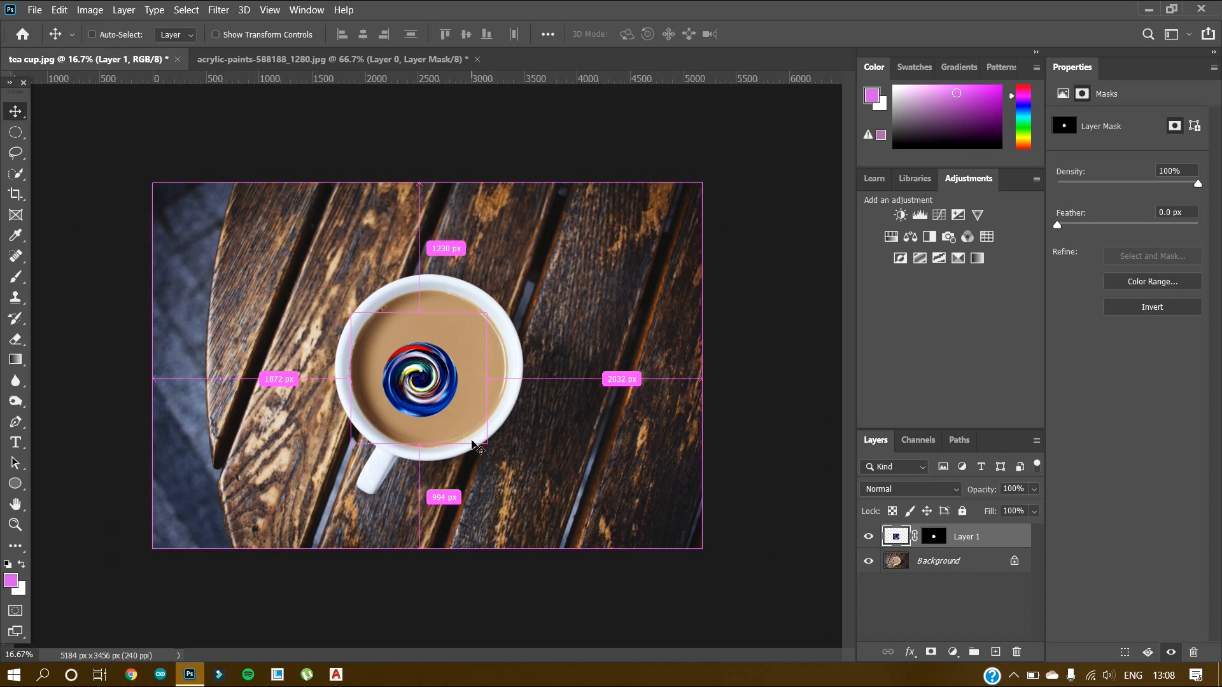
key("ctrl+t")
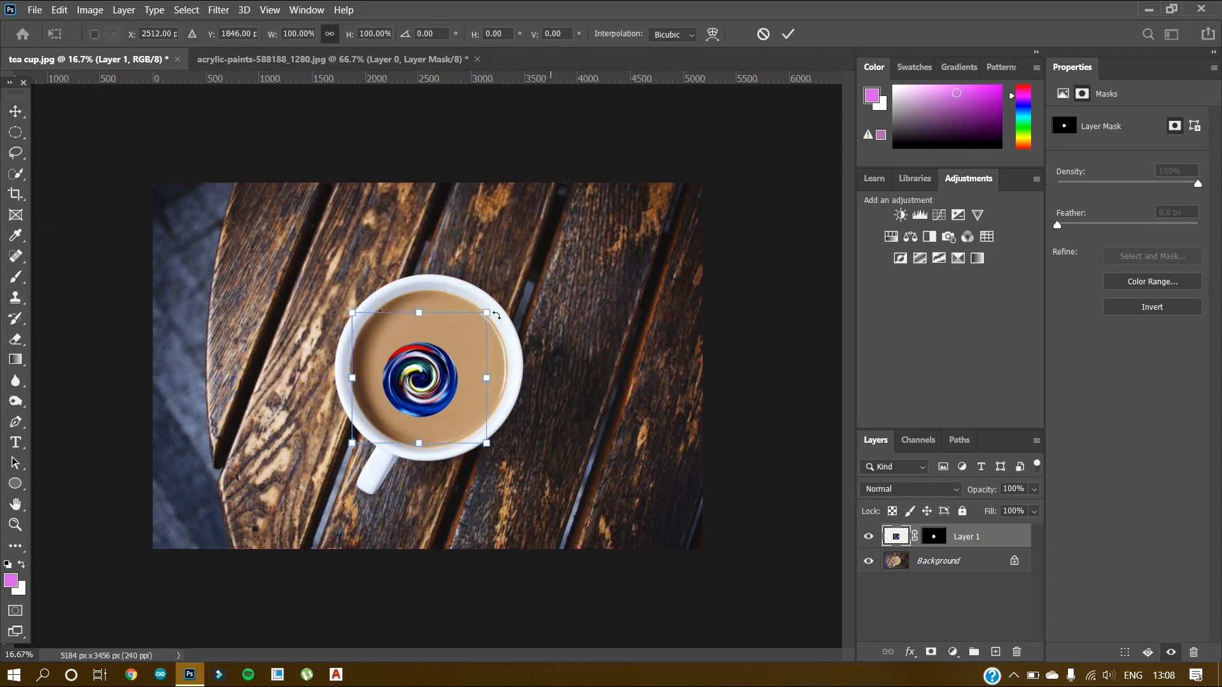
left_click_drag(487, 313, 681, 184)
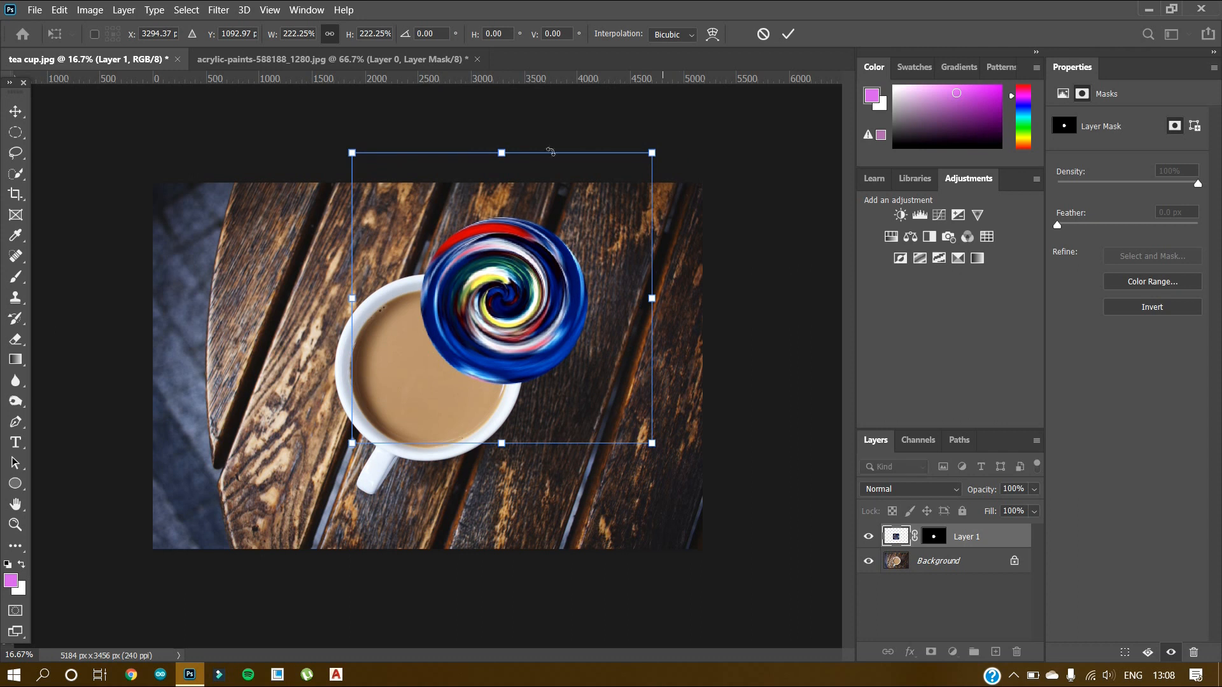
key("Return")
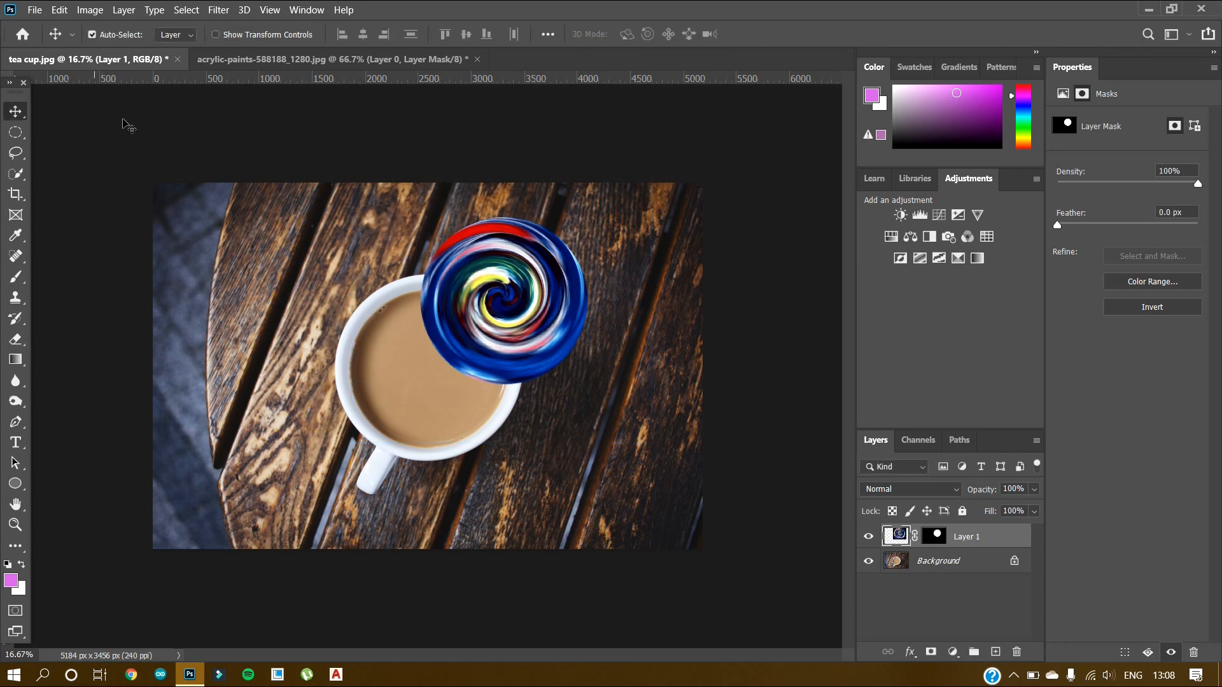
left_click_drag(518, 294, 449, 360)
- Scale the swirl layer down to about 98.5% and nudge it back to the center of the cup
key("ctrl")
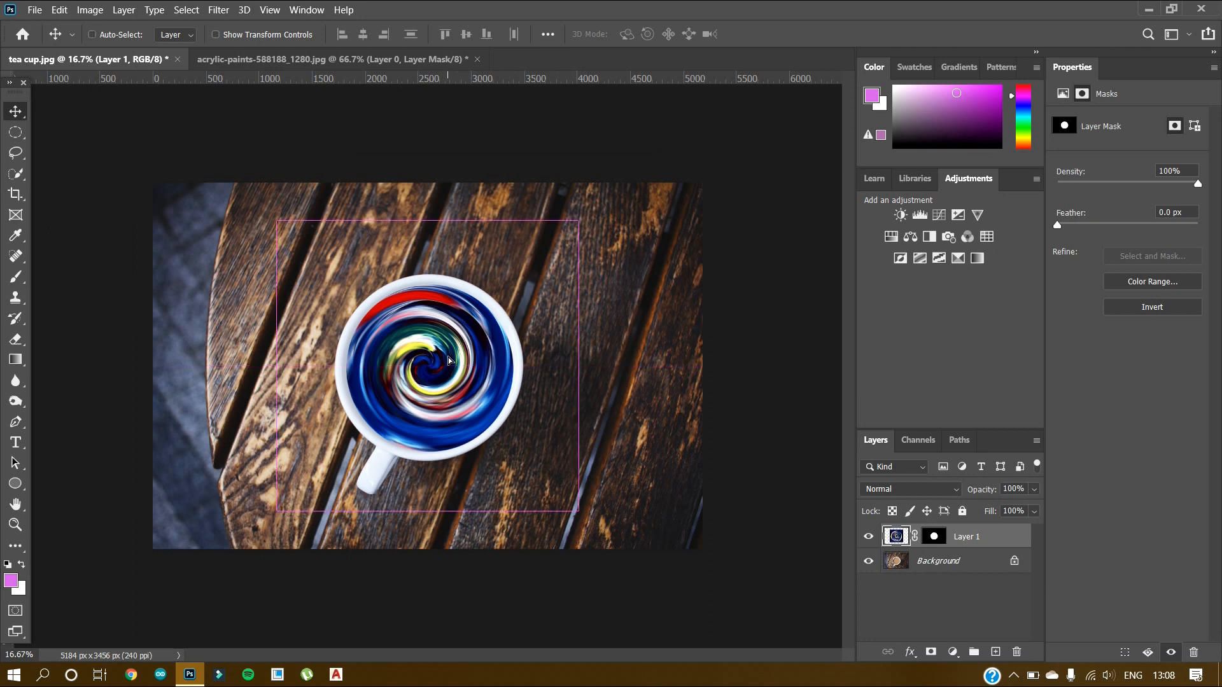
key("ctrl+t")
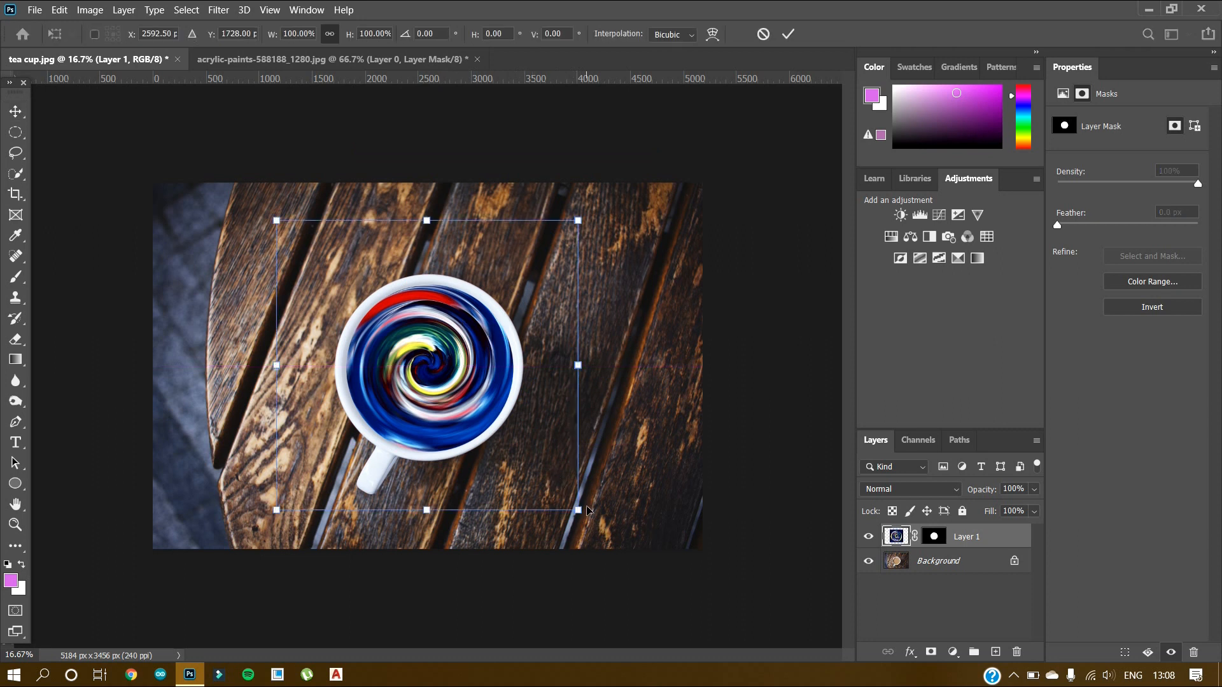
left_click_drag(579, 508, 576, 504)
key("Return")
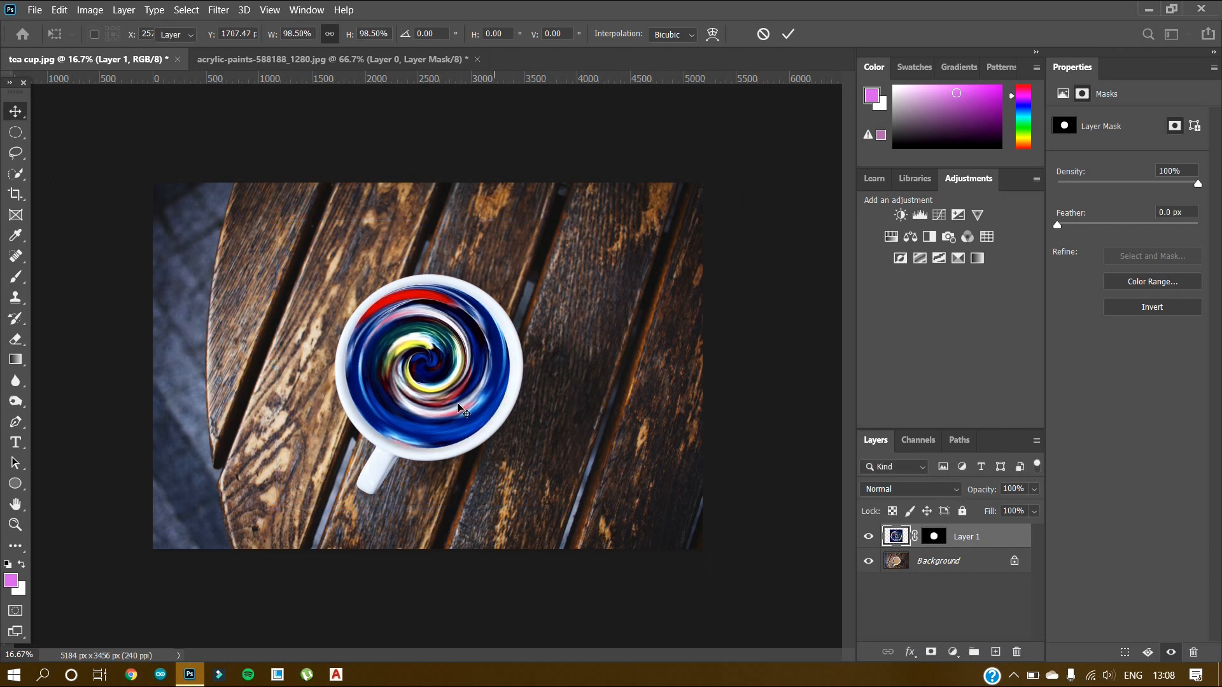
left_click_drag(443, 390, 446, 396)
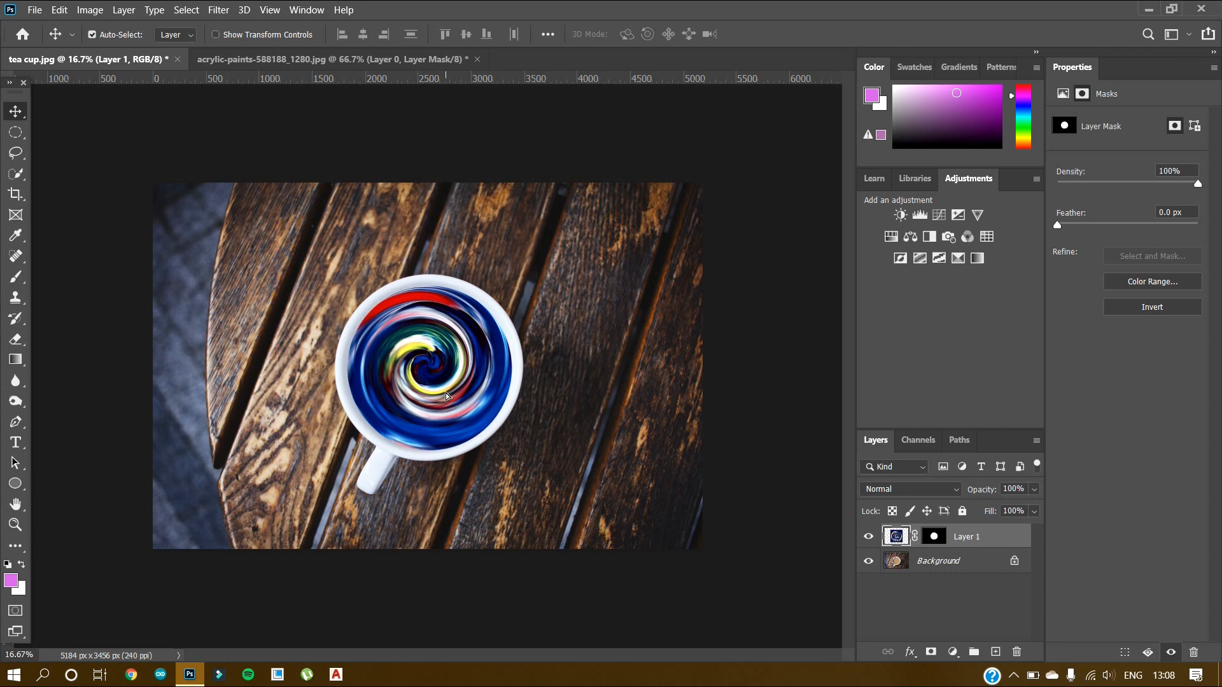
- Shrink the swirl layer further to about 98% and realign it with the cup's inner rim
key("ctrl+t")
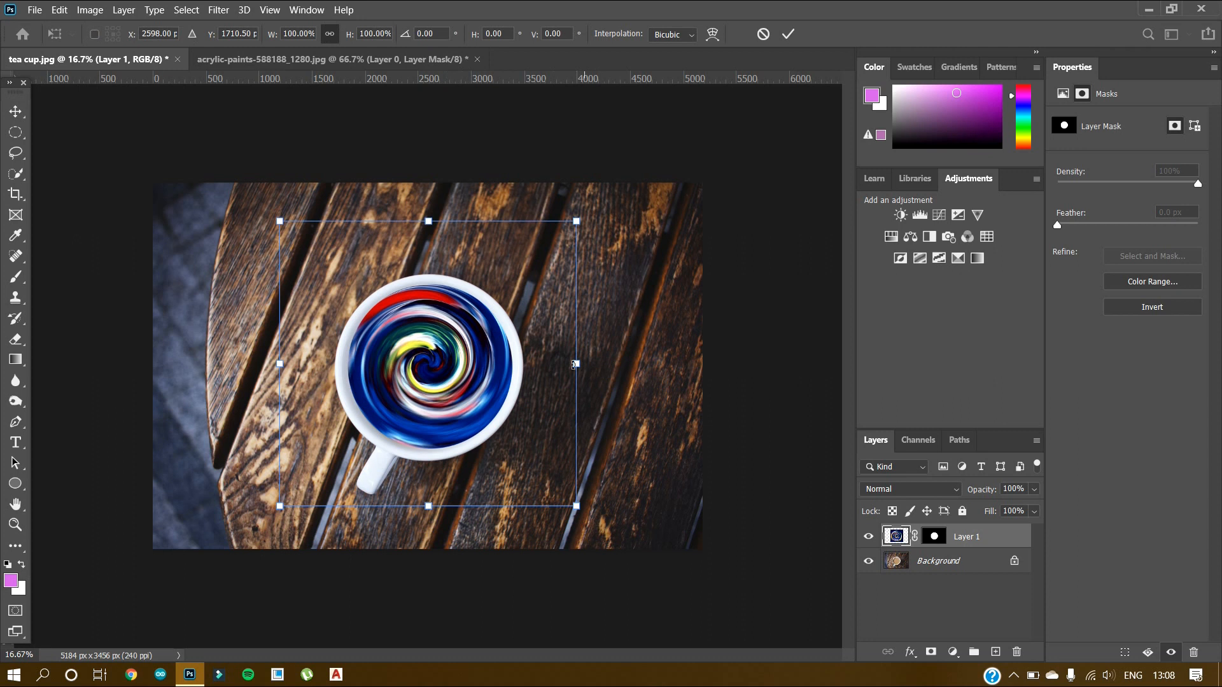
left_click_drag(576, 364, 573, 364)
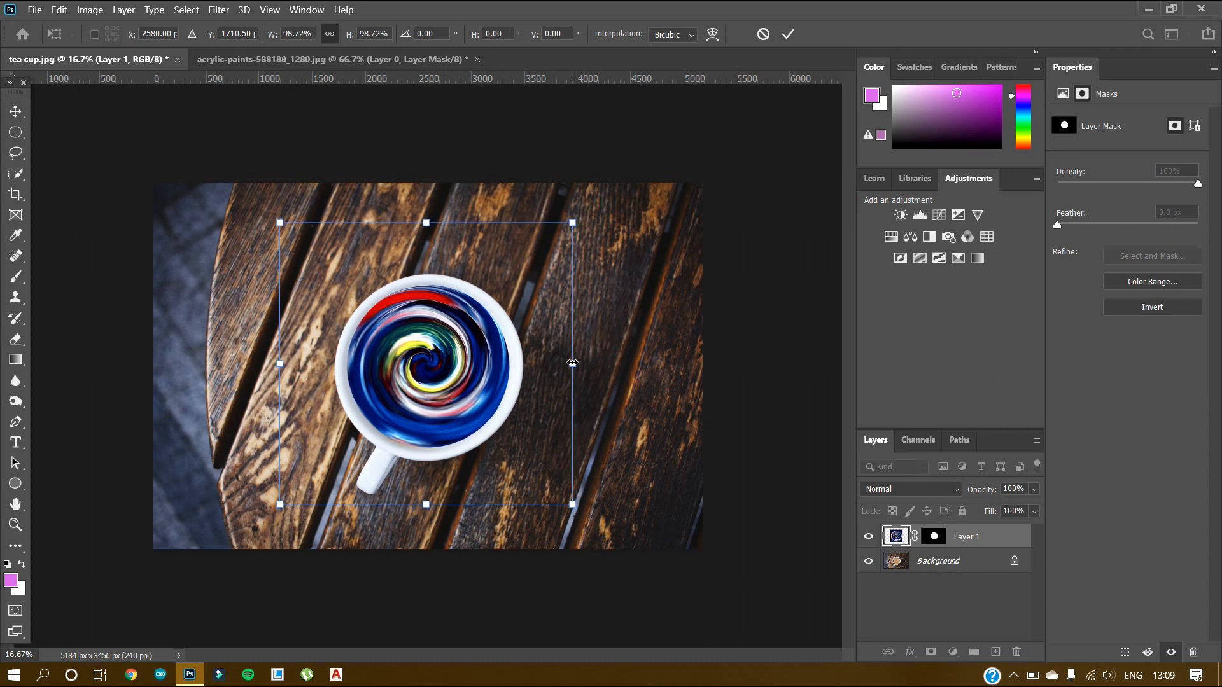
left_click_drag(571, 364, 569, 364)
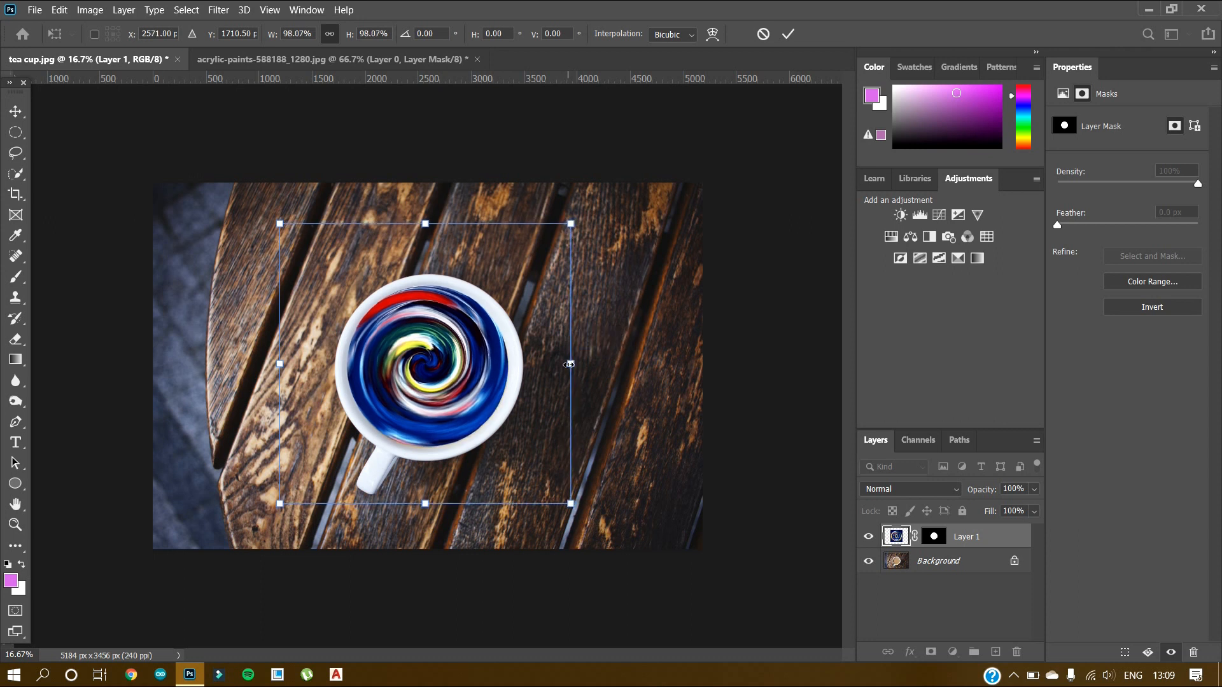
key("Return")
left_click_drag(568, 365, 574, 372)
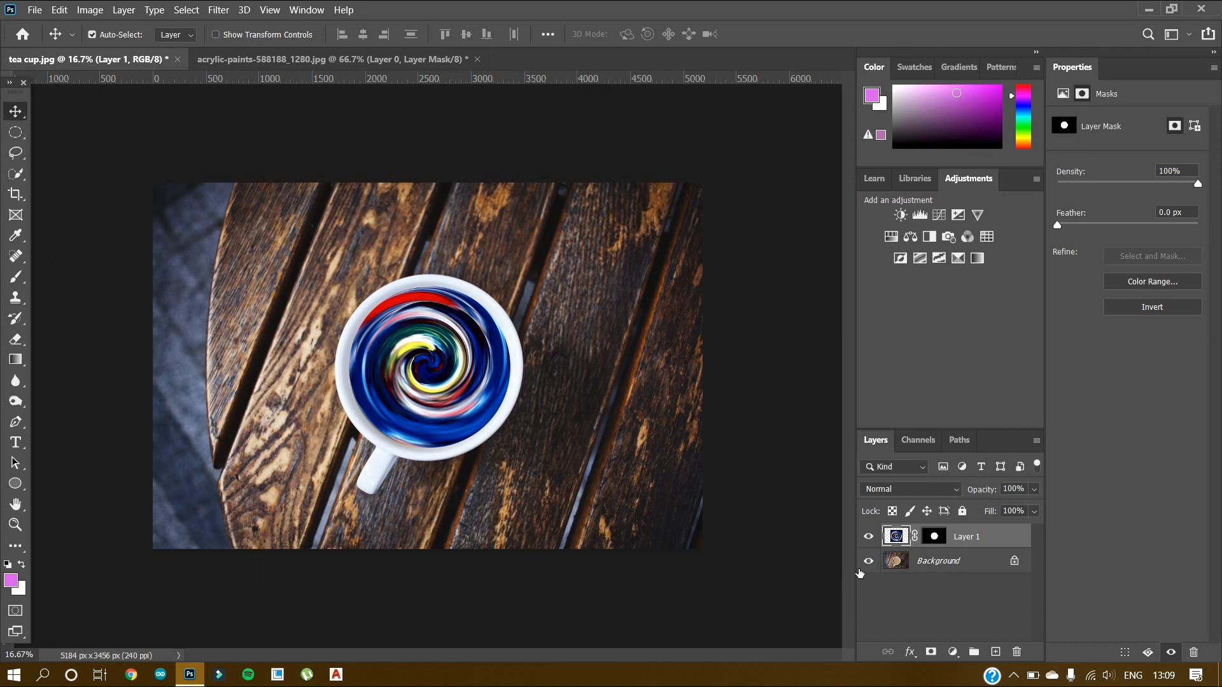
- Unlink Layer 1's image from its mask, repositioning the image at X 1218 px, Y 406 px and nudging the mask to fit the cup
left_click(897, 538)
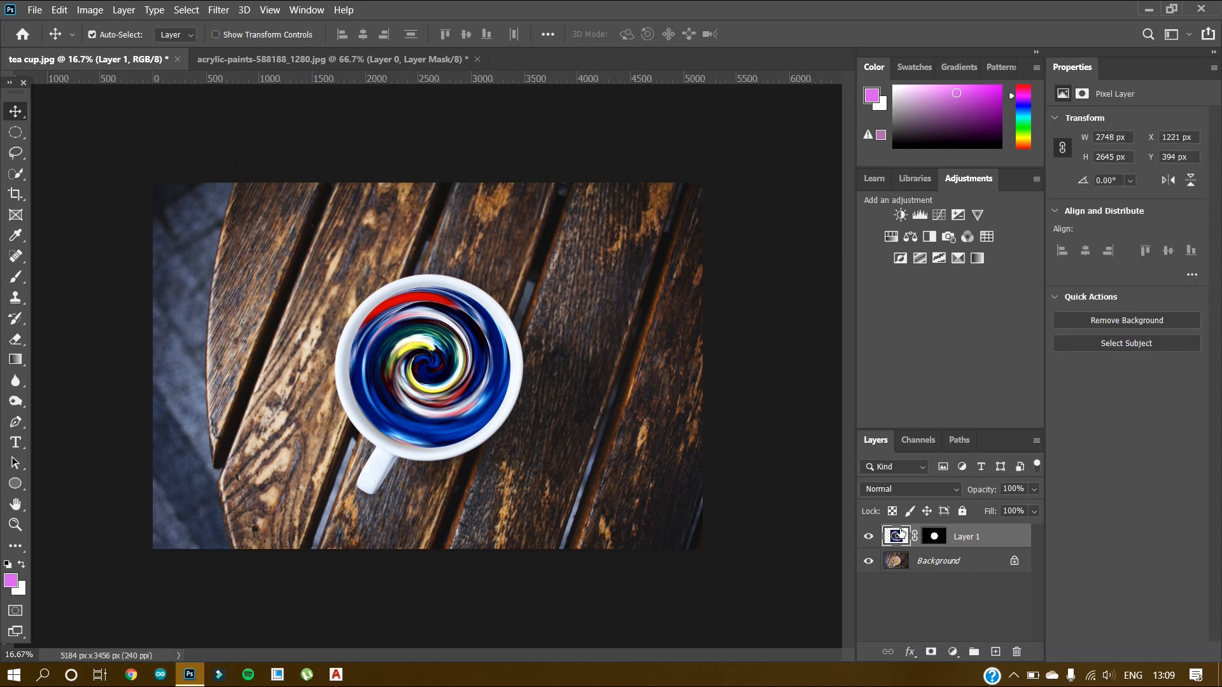
mouse_move(426, 371)
left_mouse_down()
mouse_move(444, 371)
mouse_move(426, 368)
left_mouse_up()
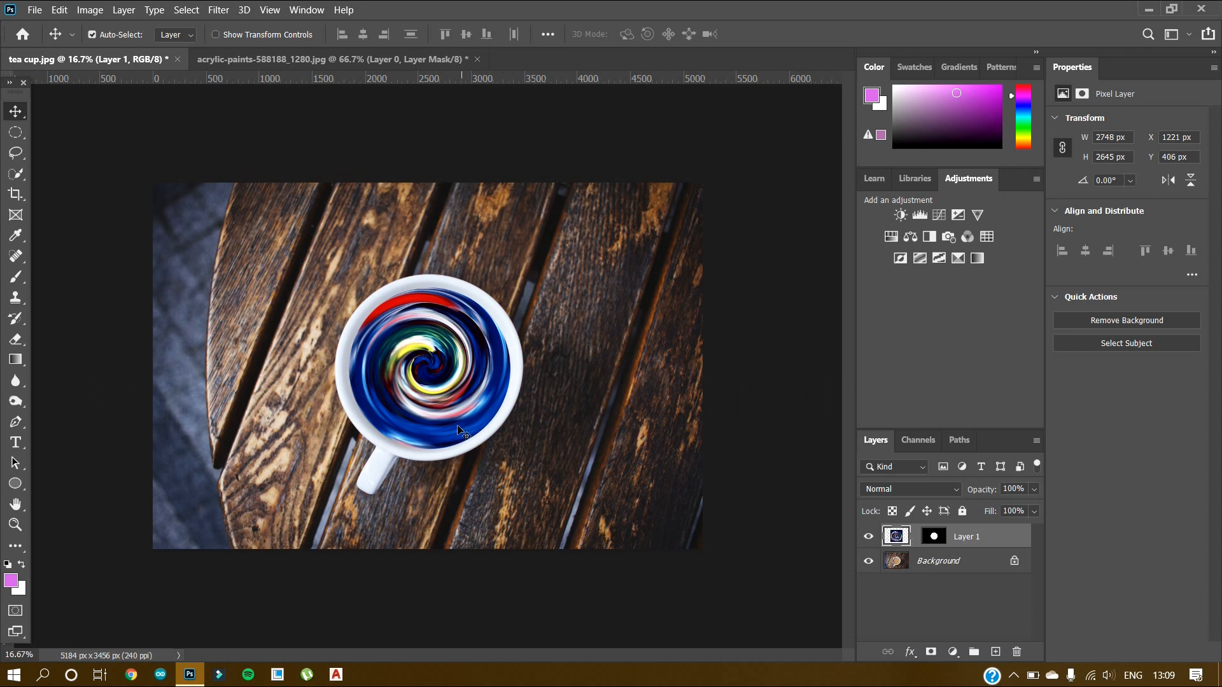
mouse_move(428, 373)
left_mouse_down()
mouse_move(484, 538)
mouse_move(442, 401)
mouse_move(413, 362)
mouse_move(407, 375)
mouse_move(425, 396)
mouse_move(417, 379)
left_mouse_up()
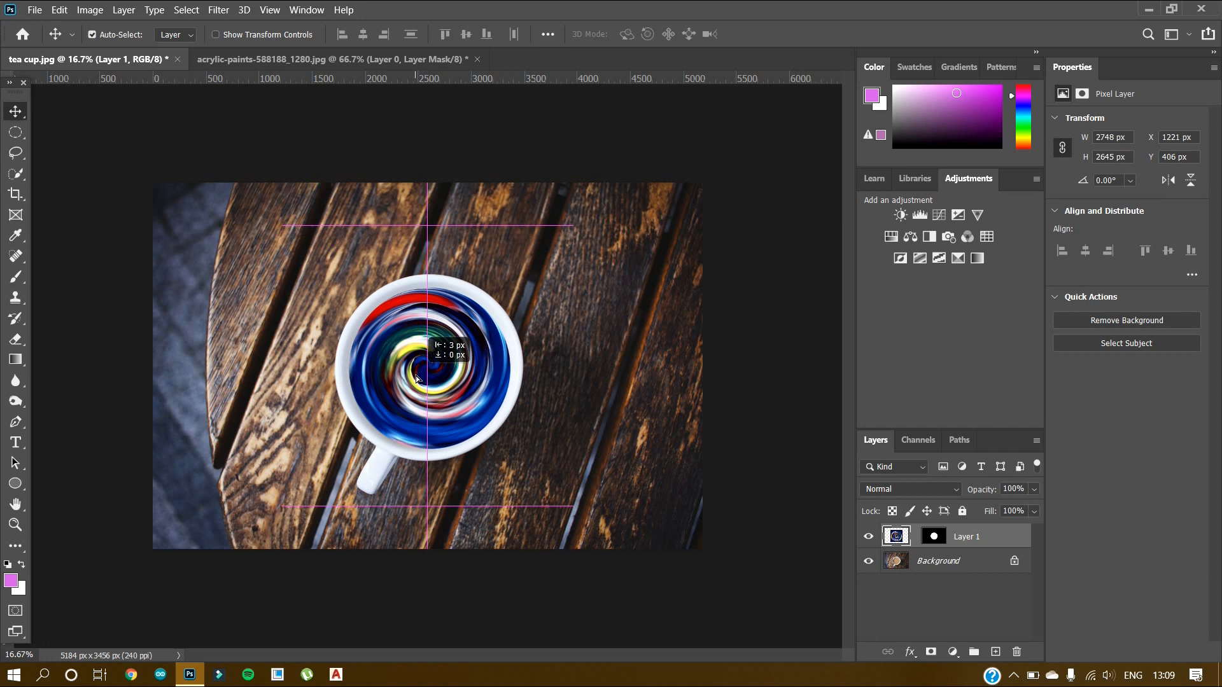
left_click_drag(416, 377, 419, 376)
left_click_drag(419, 378, 423, 381)
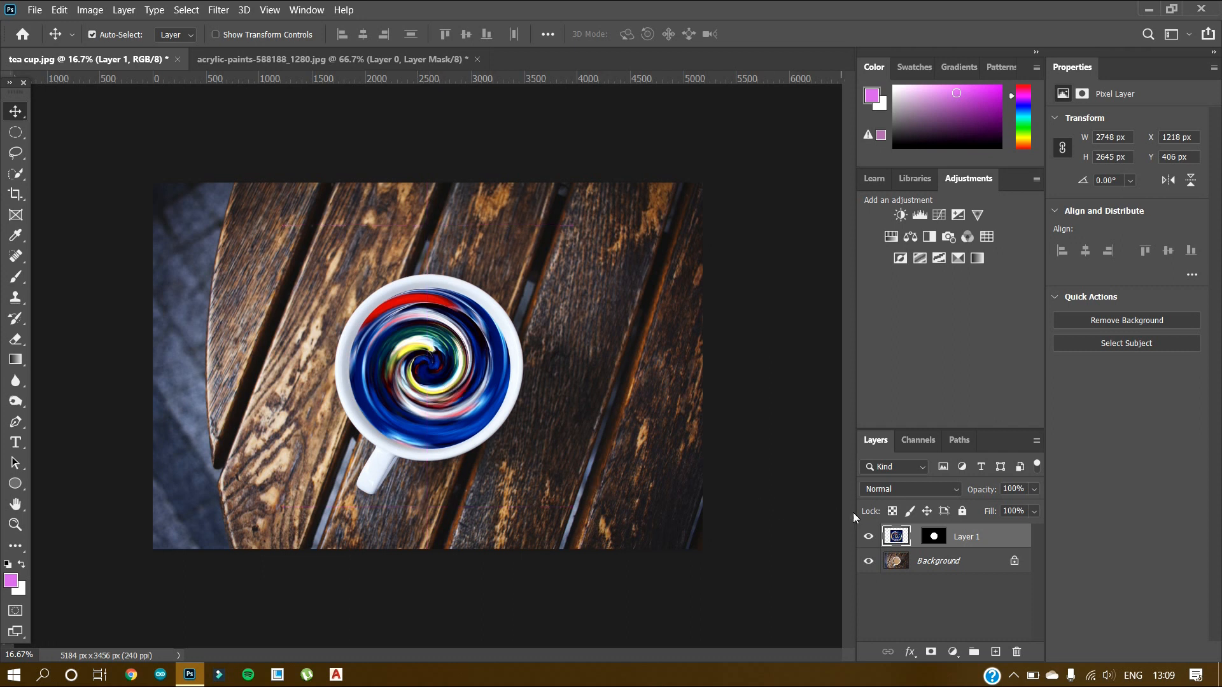
left_click(934, 536)
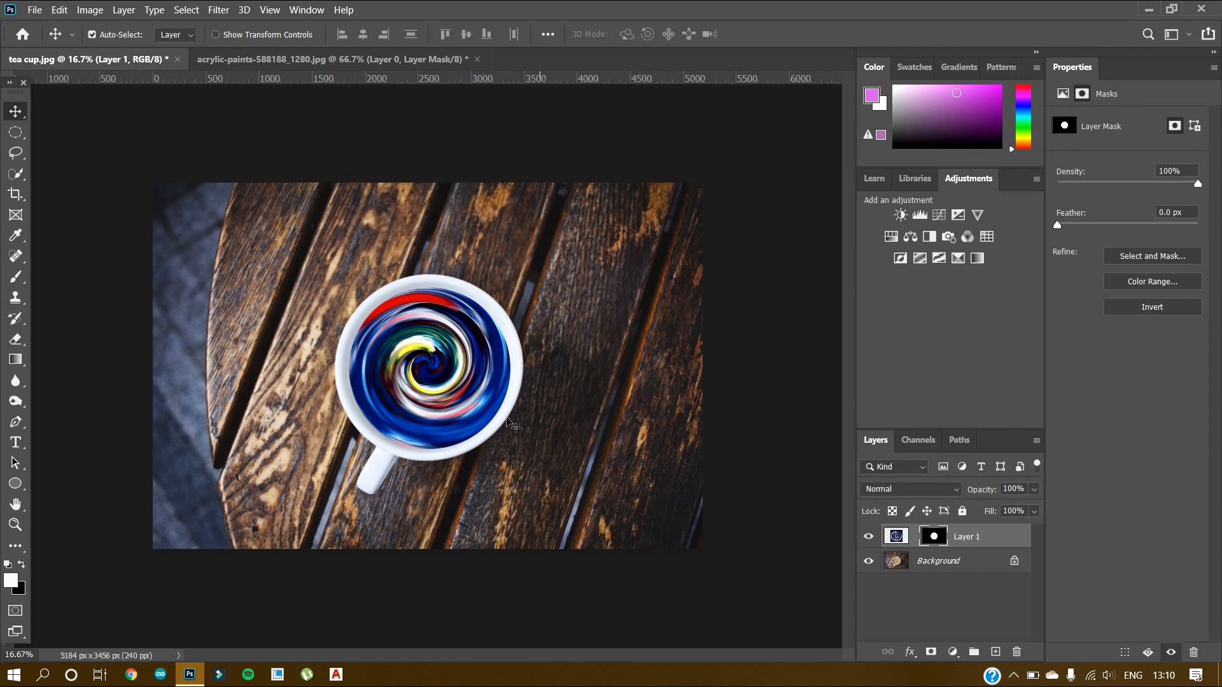
mouse_move(441, 368)
left_mouse_down()
mouse_move(455, 392)
mouse_move(433, 464)
mouse_move(306, 474)
mouse_move(312, 413)
mouse_move(420, 408)
mouse_move(463, 419)
mouse_move(449, 444)
mouse_move(429, 381)
mouse_move(445, 373)
left_mouse_up()
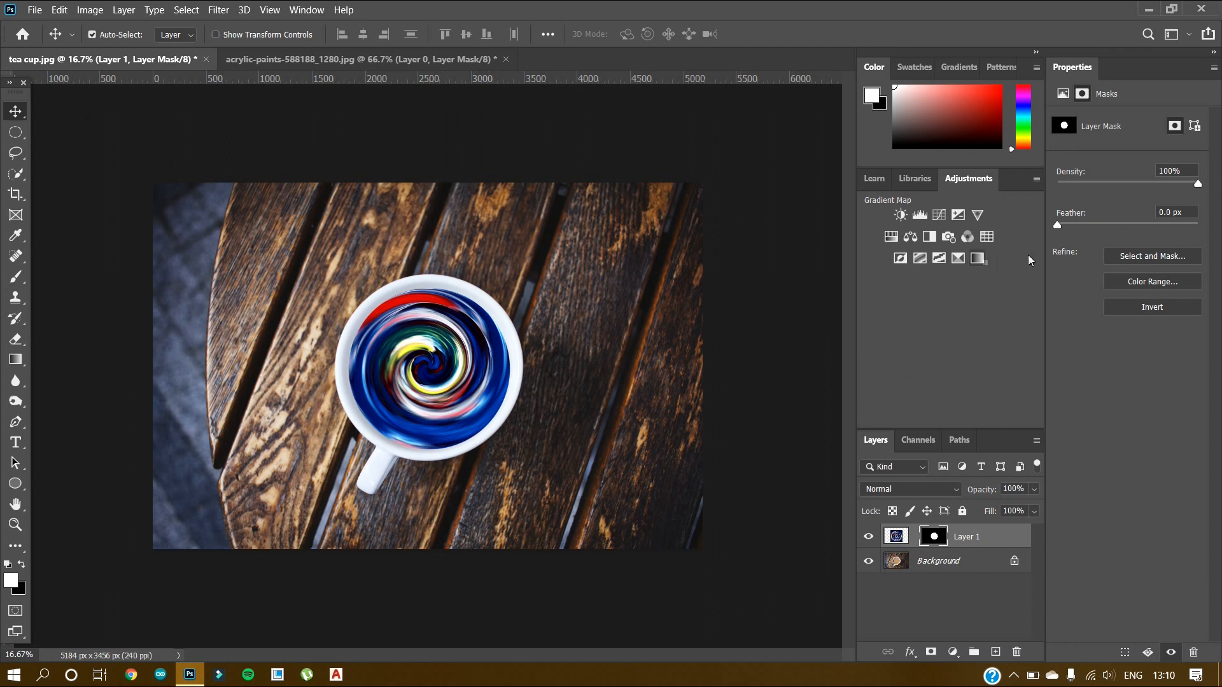
- Feather Layer 1's mask by 9.0 px to soften the swirl's edge against the cup
key("ctrl")
key("ctrl+plus")
key("ctrl+plus")
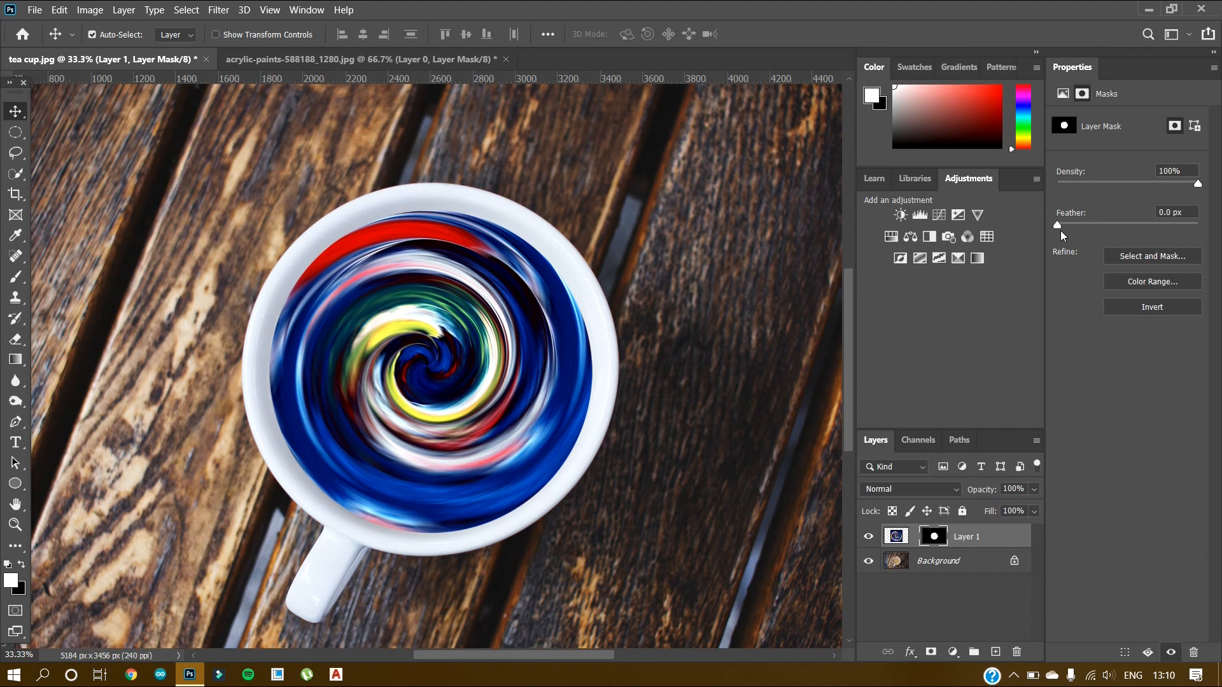
left_click_drag(1058, 224, 1060, 224)
left_click_drag(1079, 222, 1085, 222)
left_click_drag(1095, 224, 1107, 223)
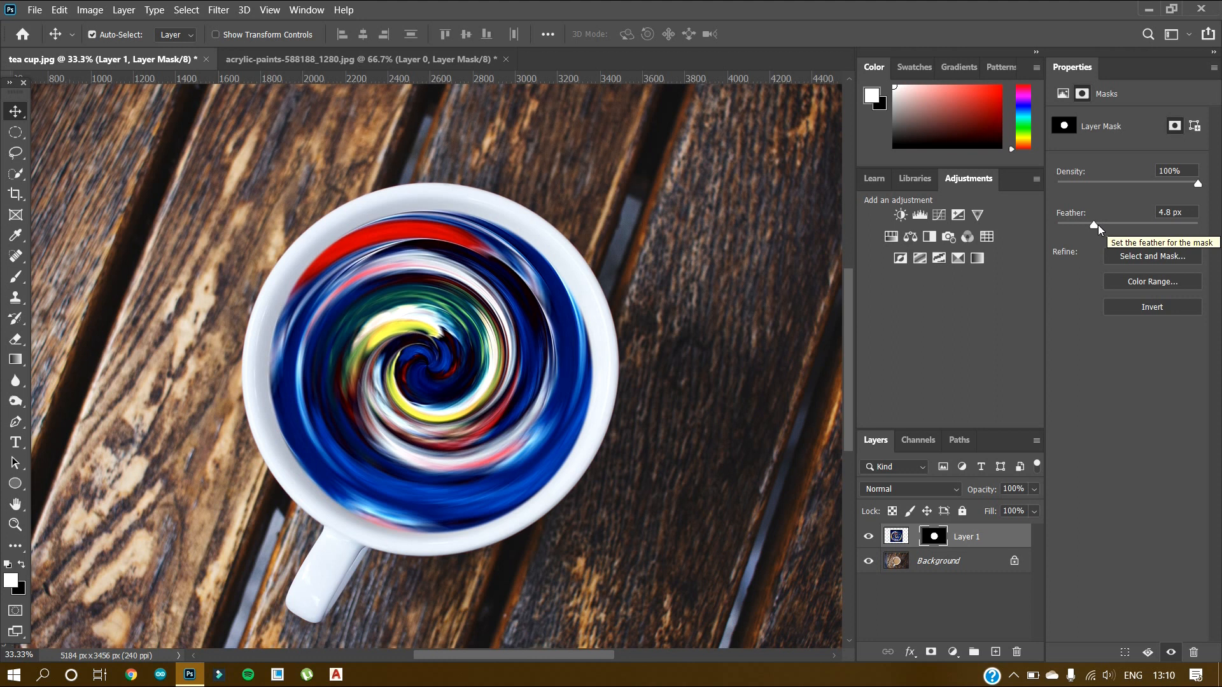
left_click_drag(1099, 222, 1109, 221)
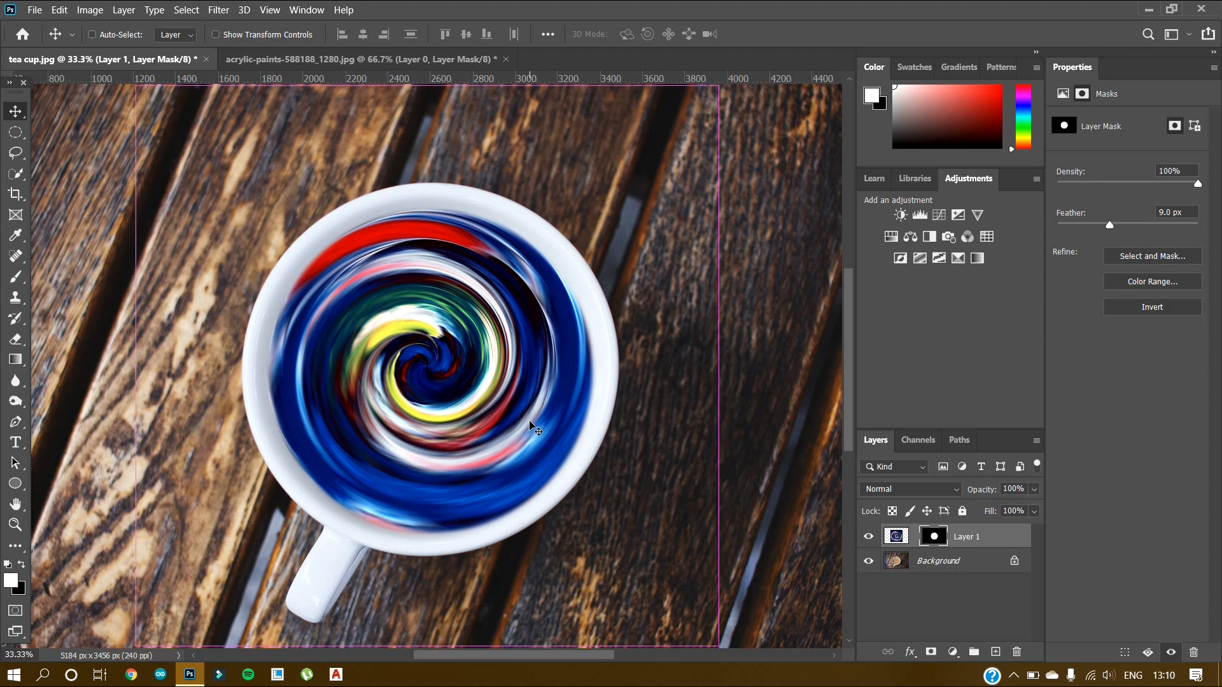
key("ctrl+minus")
key("ctrl+minus")
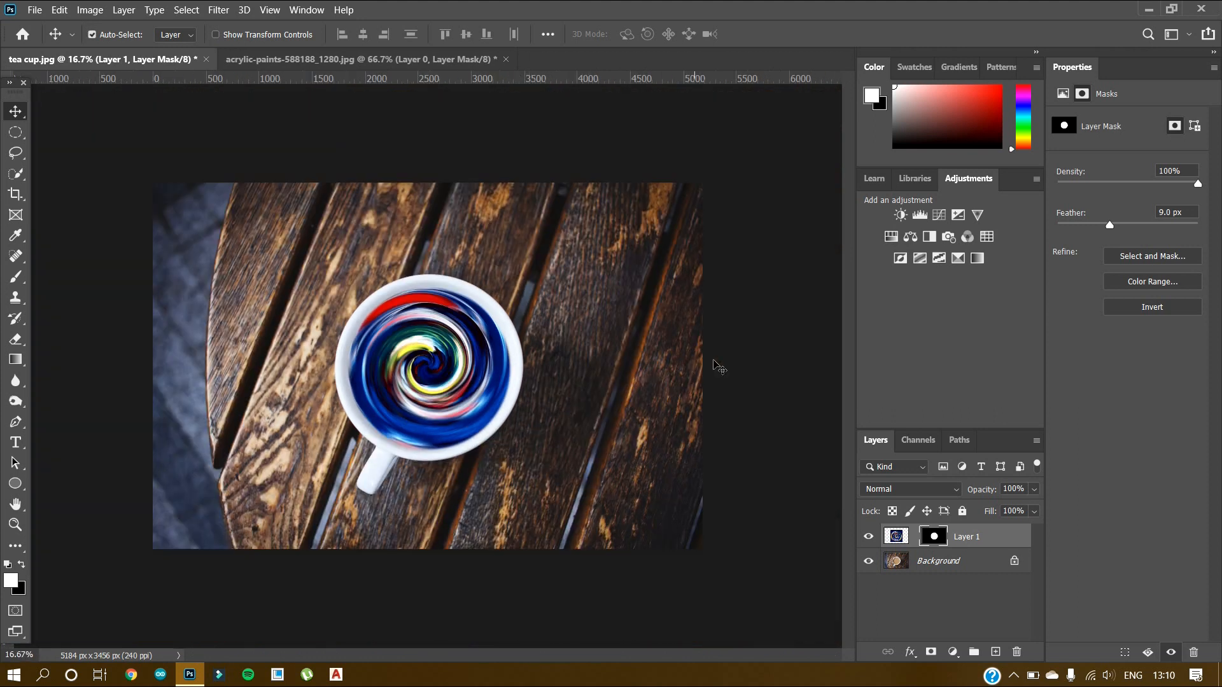
left_click(1113, 222)
- Test moving the swirl image with its mask unlinked, and relink the image and mask on Layer 1
left_click(914, 539)
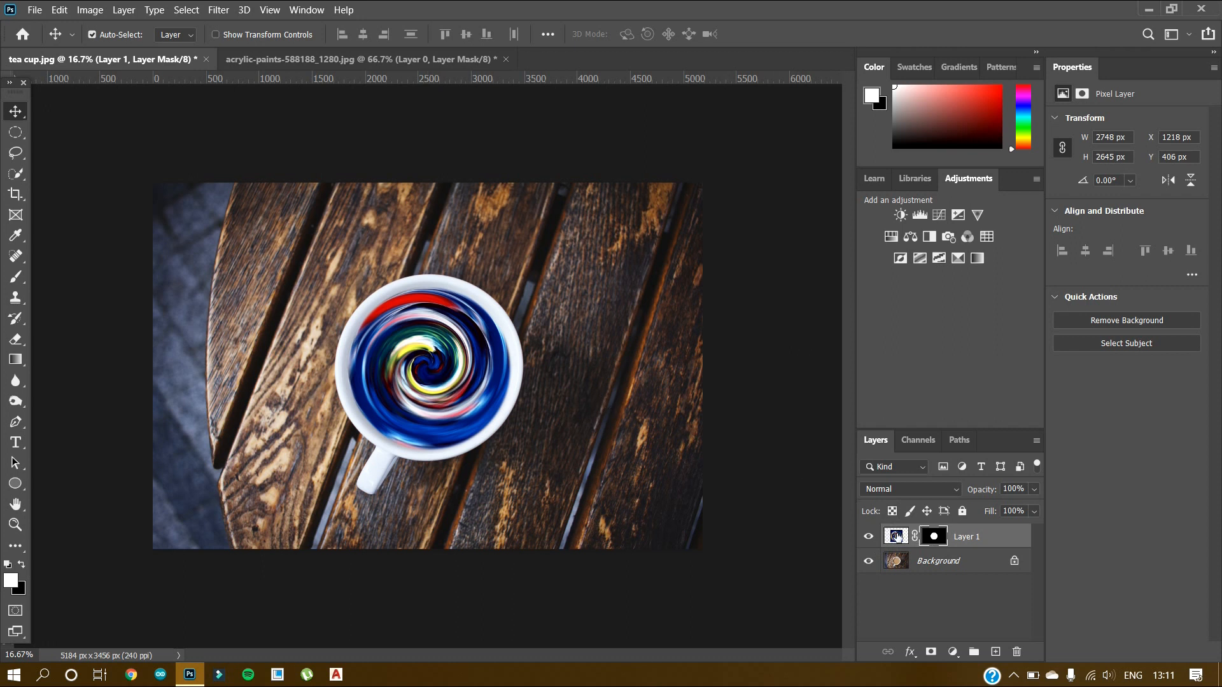
left_click(914, 538)
left_click_drag(440, 386, 439, 386)
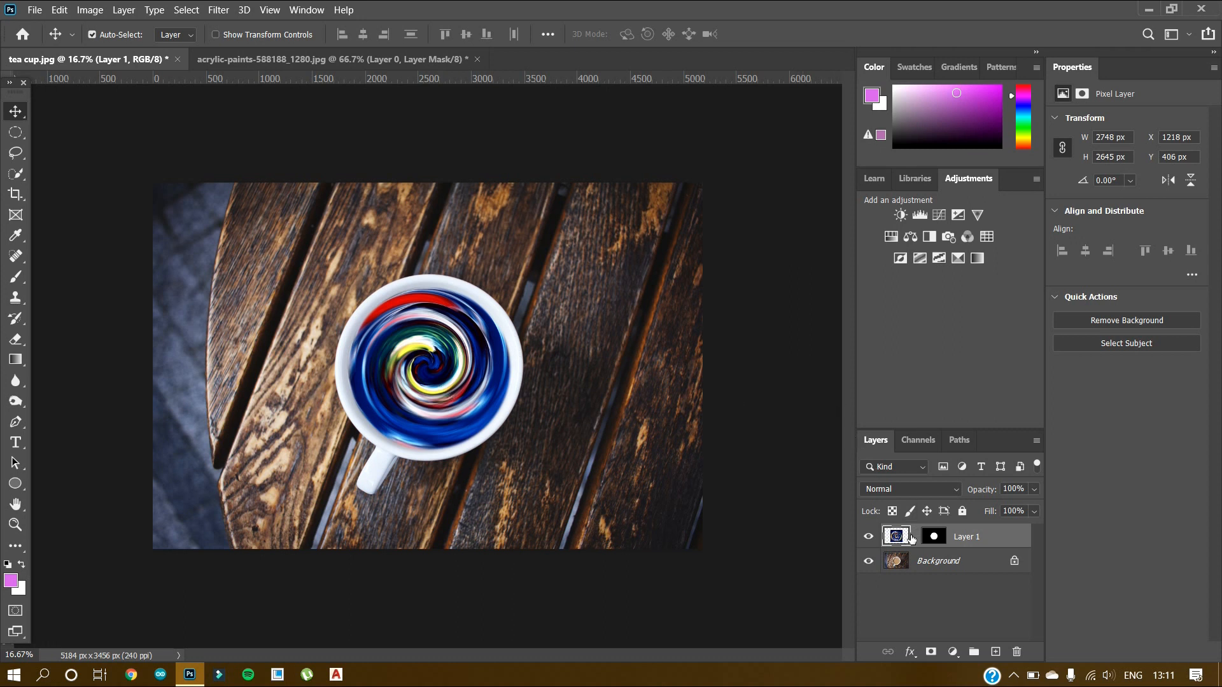
left_click(916, 536)
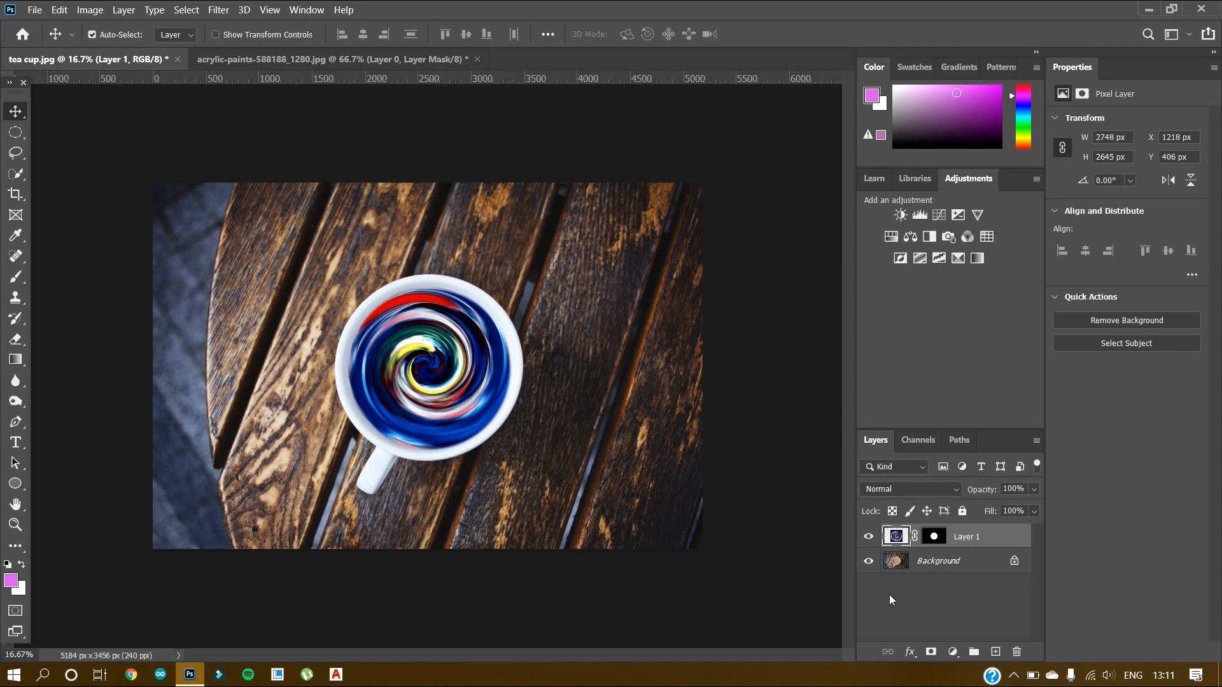